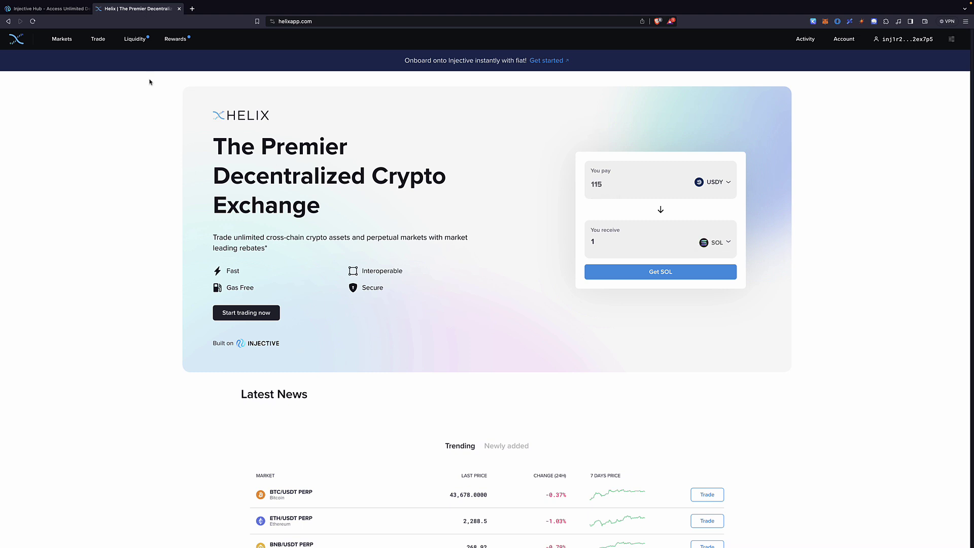
Step: From the wallet menu go to Account, open the CosmosHub Deposit form, and select the amount field
{"action": "left_click", "coordinate": [909, 35]}
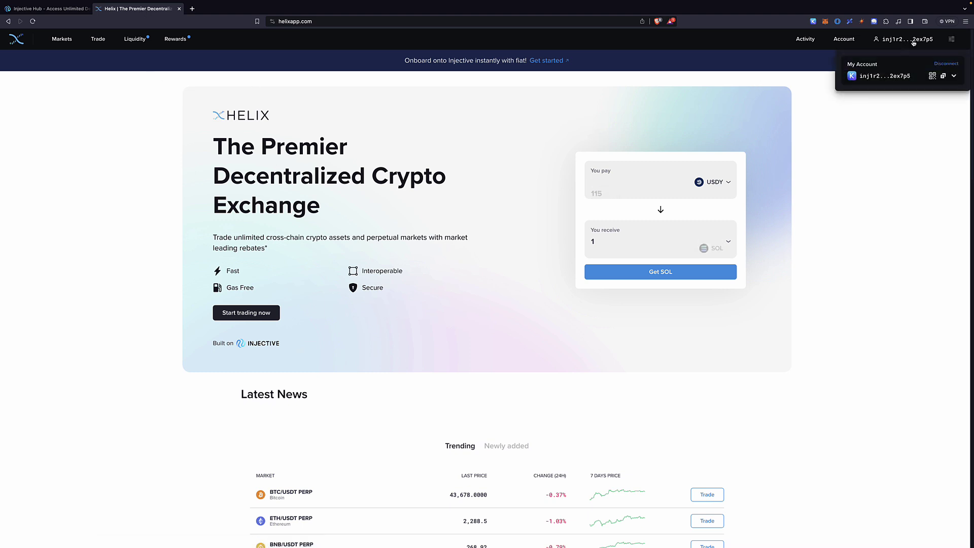
{"action": "left_click", "coordinate": [843, 40]}
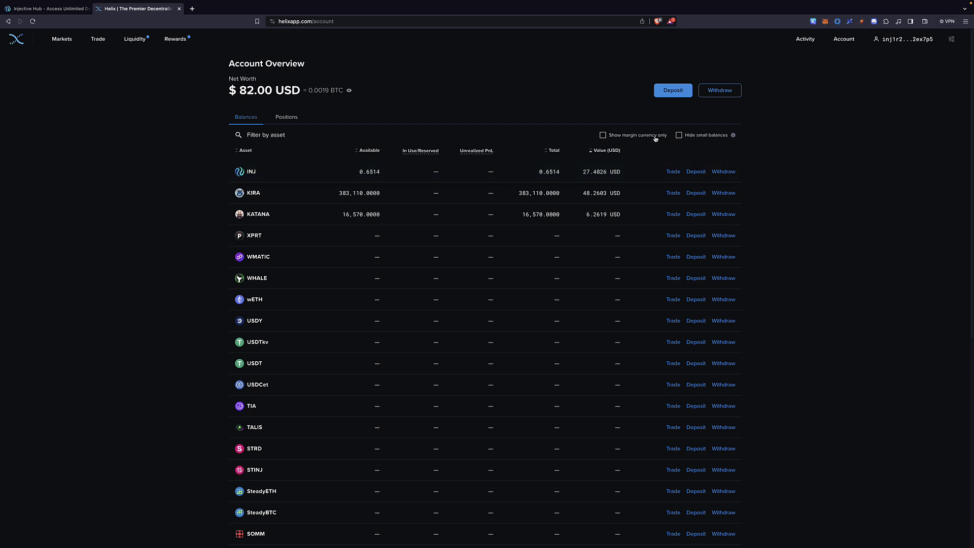
{"action": "left_click", "coordinate": [670, 93]}
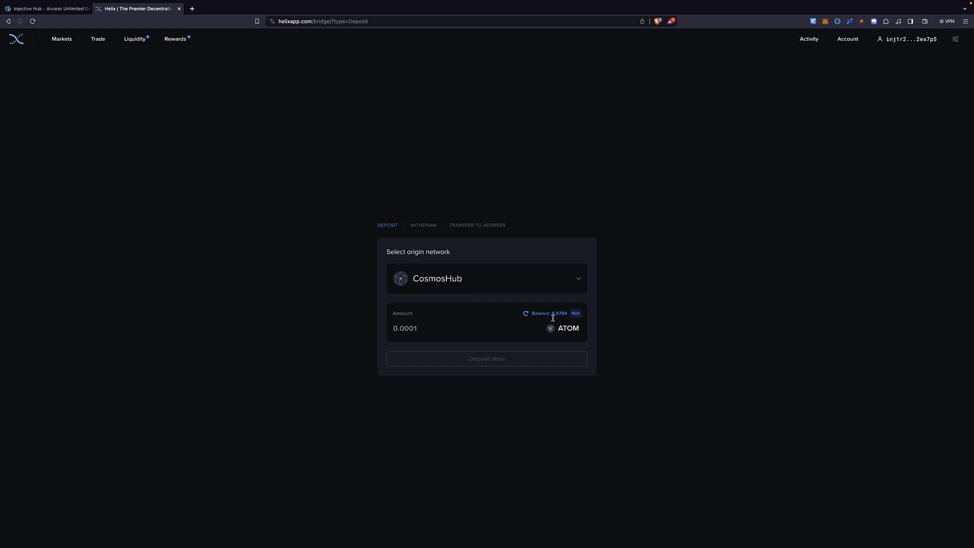
{"action": "left_click", "coordinate": [426, 330]}
Step: Deposit 8.00 ATOM from CosmosHub to Injective and approve it in the wallet
{"action": "type", "text": "8"}
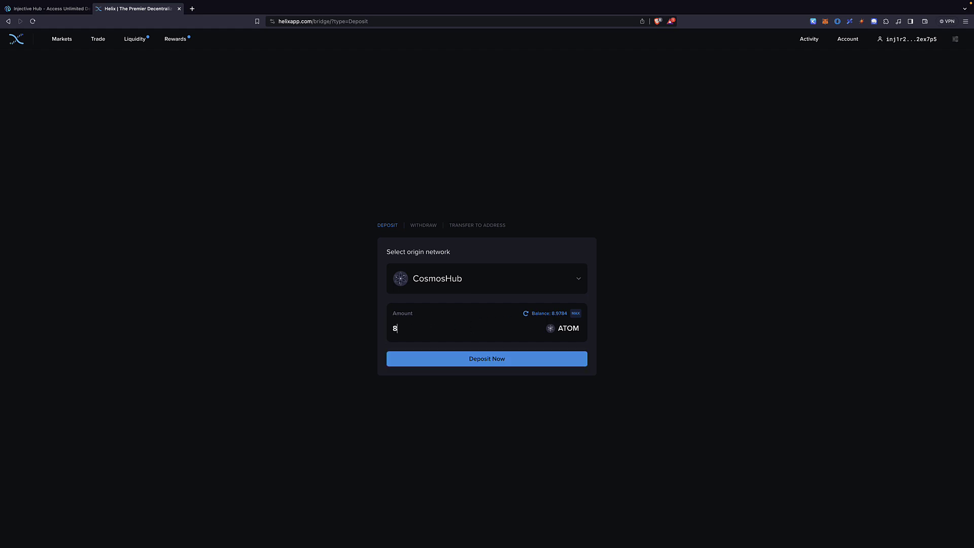
{"action": "type", "text": ".00"}
{"action": "left_click", "coordinate": [479, 359]}
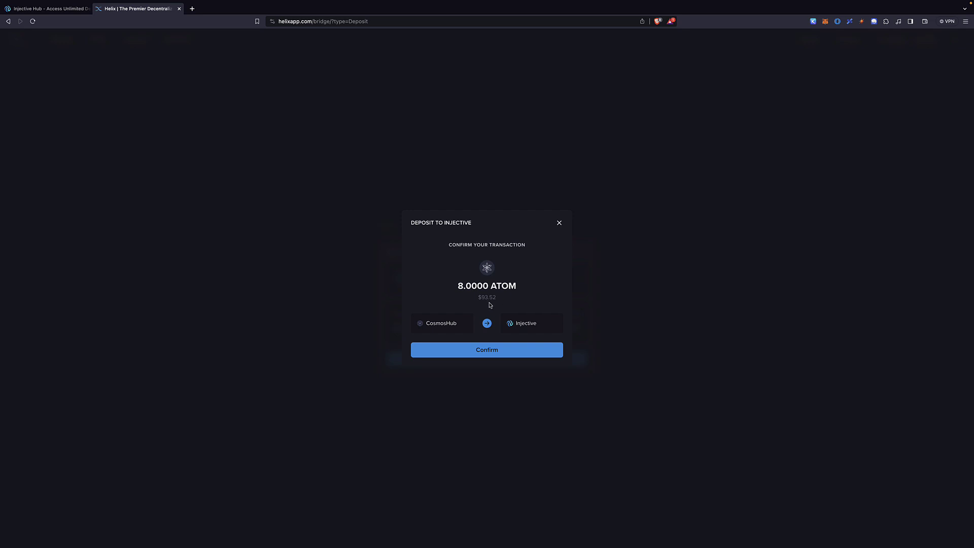
{"action": "left_click", "coordinate": [486, 352]}
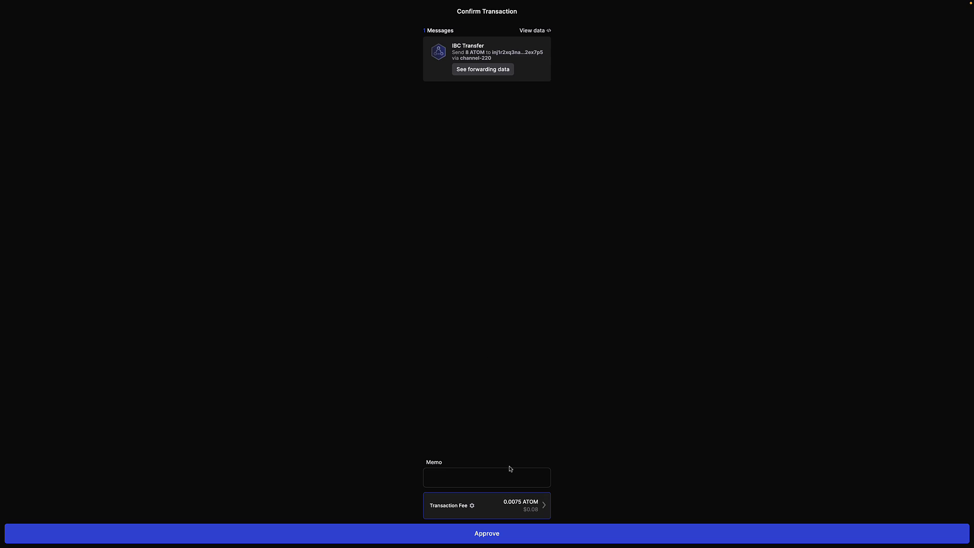
{"action": "left_click", "coordinate": [504, 533]}
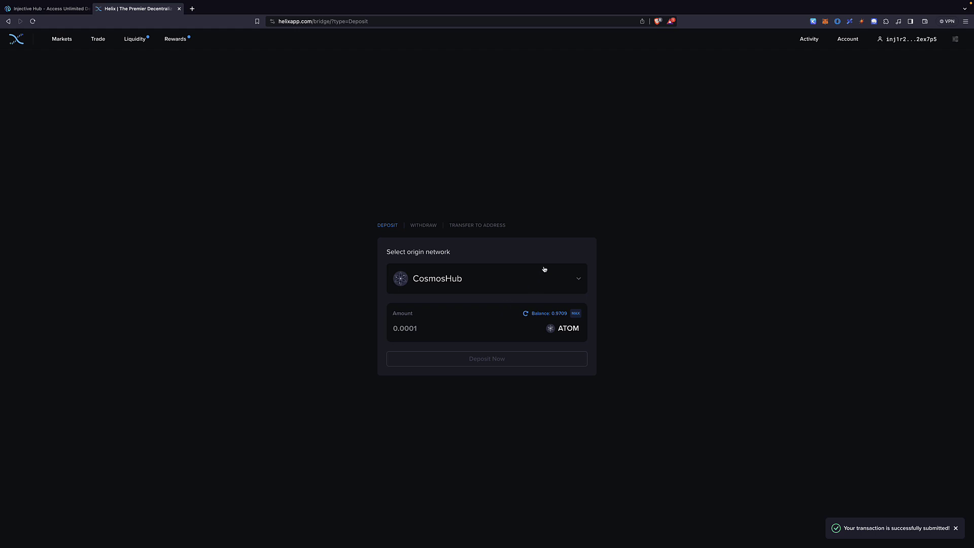
Step: Return to Helix's Account Overview, now showing 8.0000 ATOM available
{"action": "left_click", "coordinate": [850, 44]}
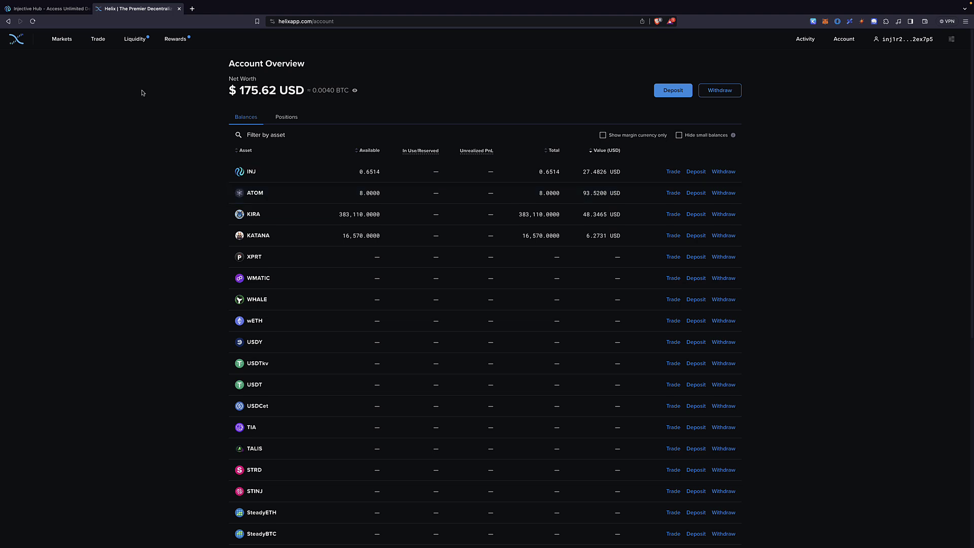
Step: Open the Swap page and choose ATOM to pay and INJ to receive
{"action": "mouse_move", "coordinate": [98, 43]}
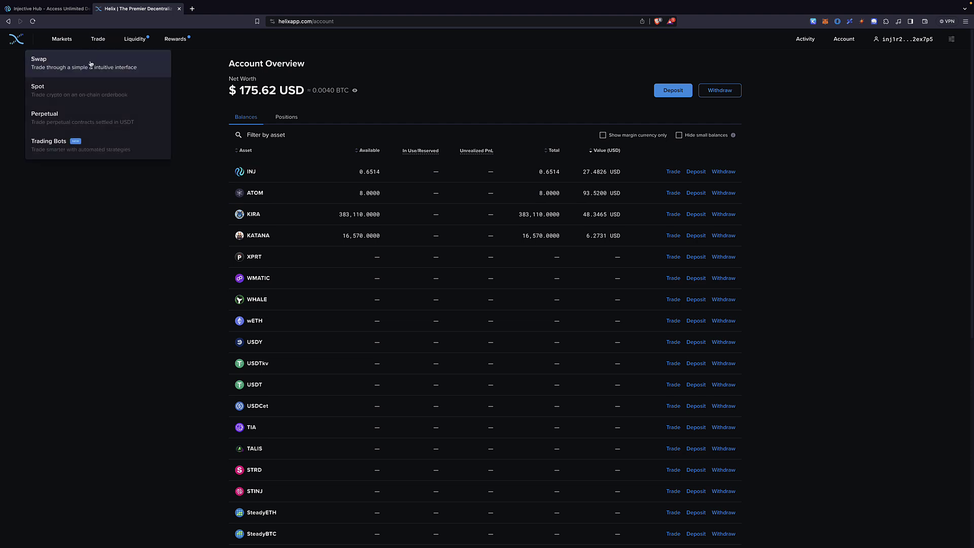
{"action": "left_click", "coordinate": [91, 63]}
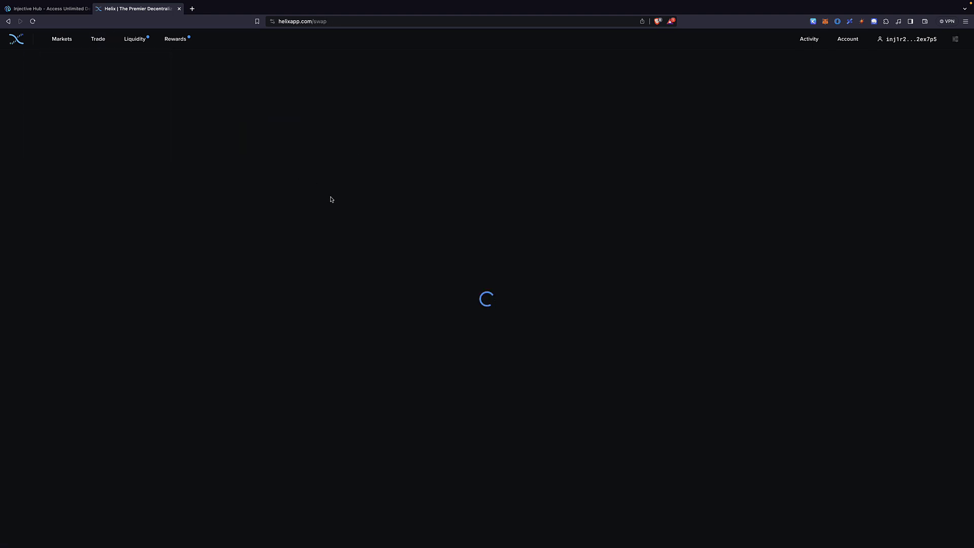
{"action": "left_click", "coordinate": [569, 229]}
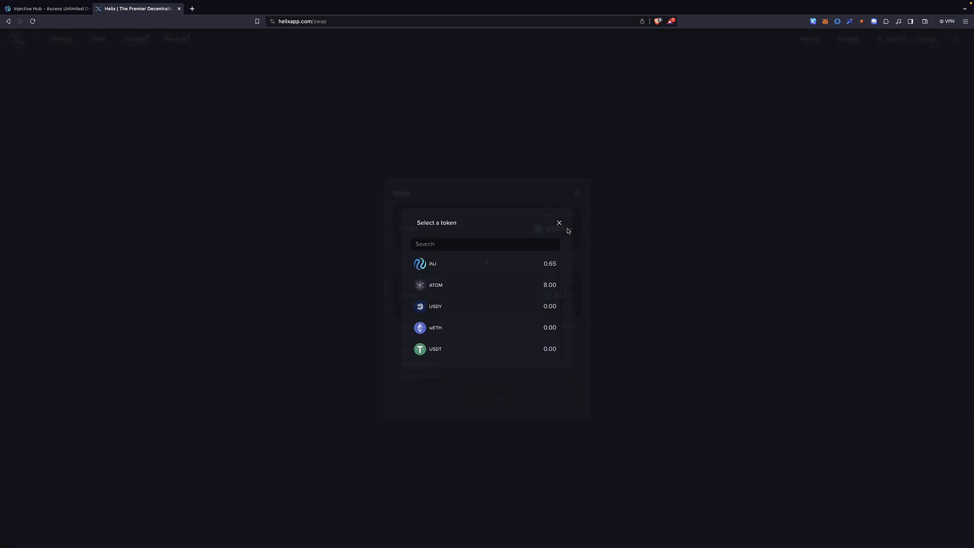
{"action": "left_click", "coordinate": [454, 287]}
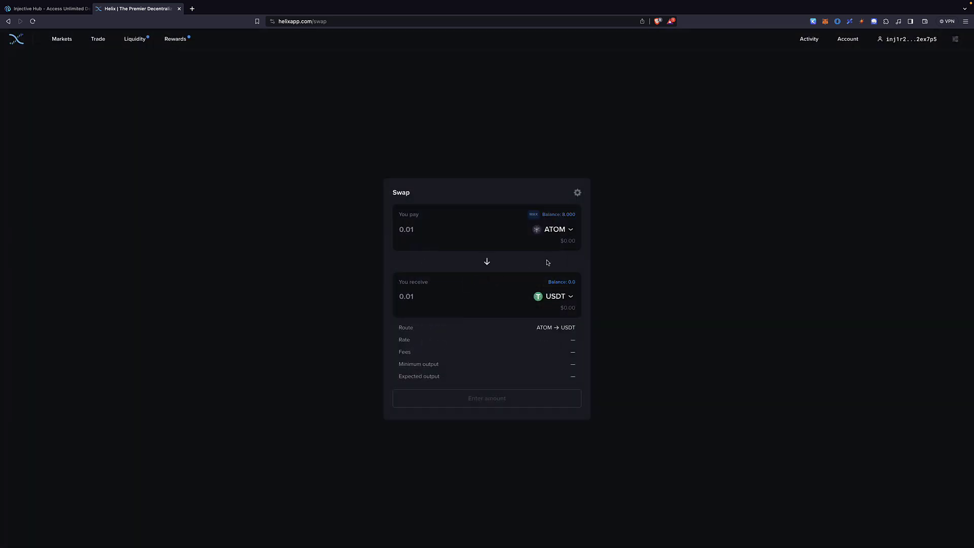
{"action": "left_click", "coordinate": [564, 298]}
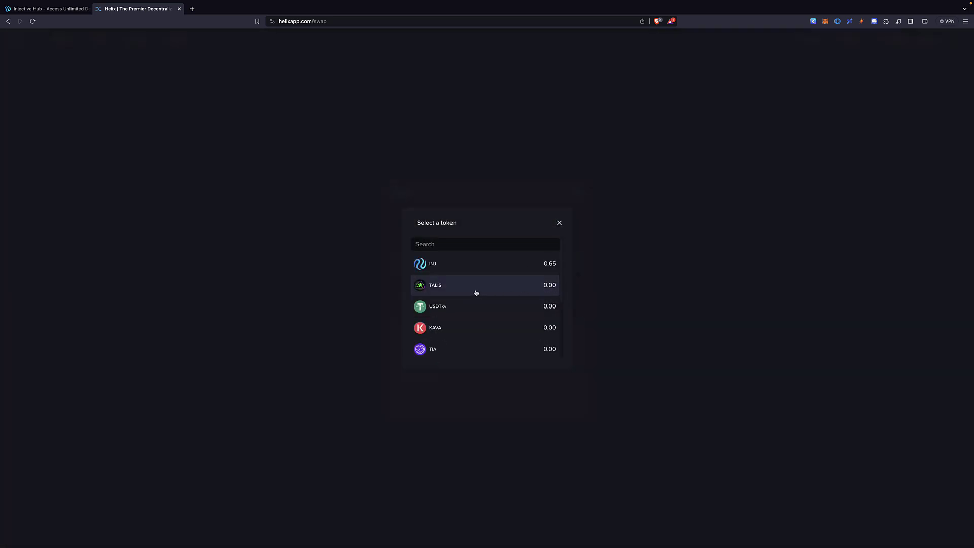
{"action": "left_click", "coordinate": [471, 264]}
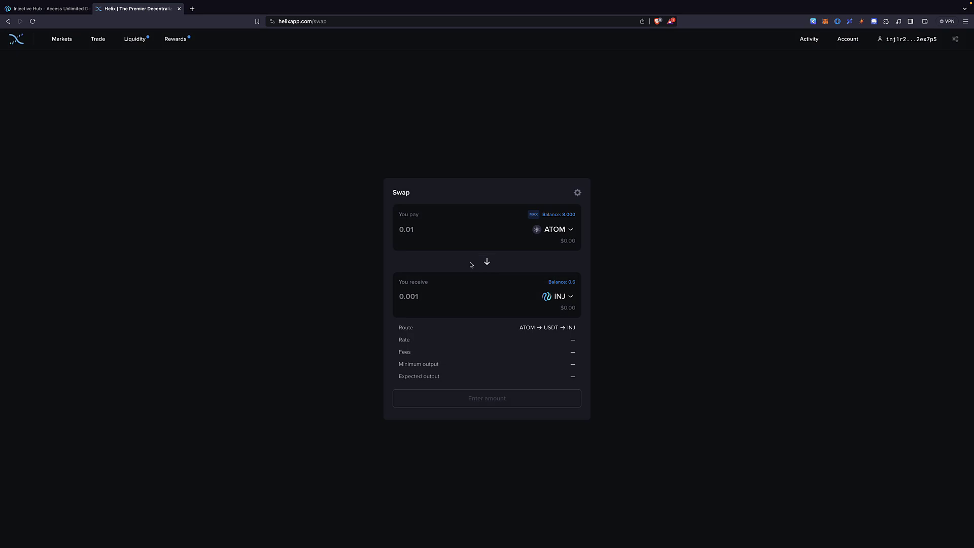
Step: Swap the full 8 ATOM balance, show the fee breakdown, and refresh the expired rate
{"action": "left_click", "coordinate": [533, 214]}
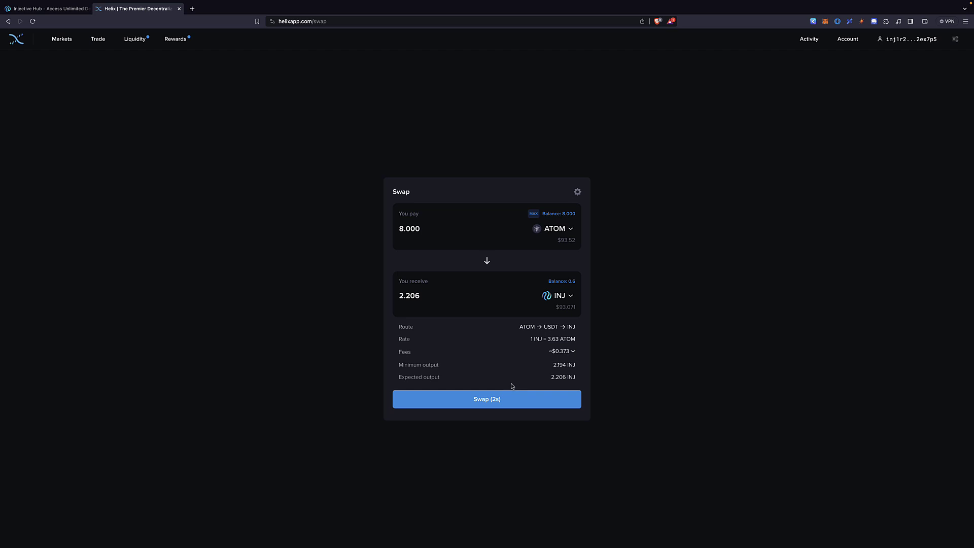
{"action": "left_click", "coordinate": [572, 352]}
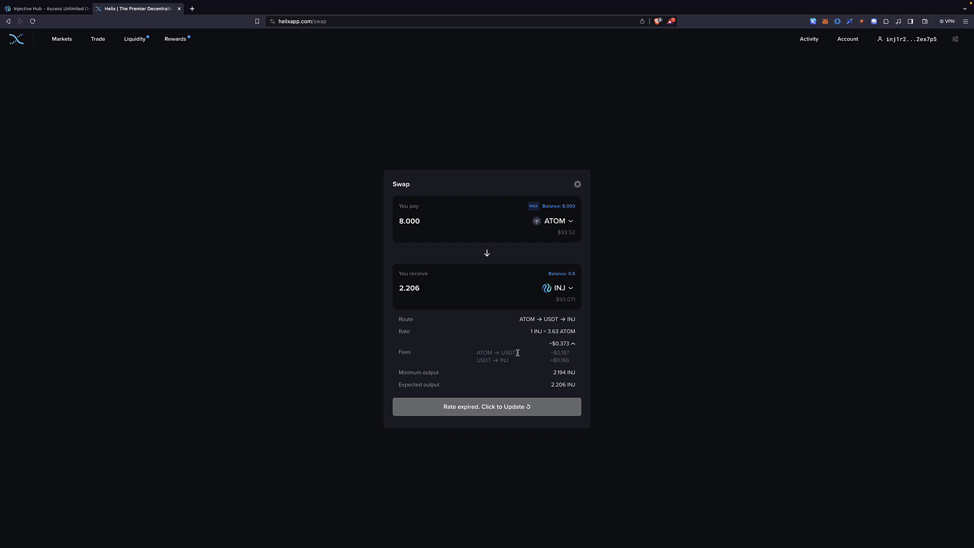
{"action": "left_click", "coordinate": [492, 409]}
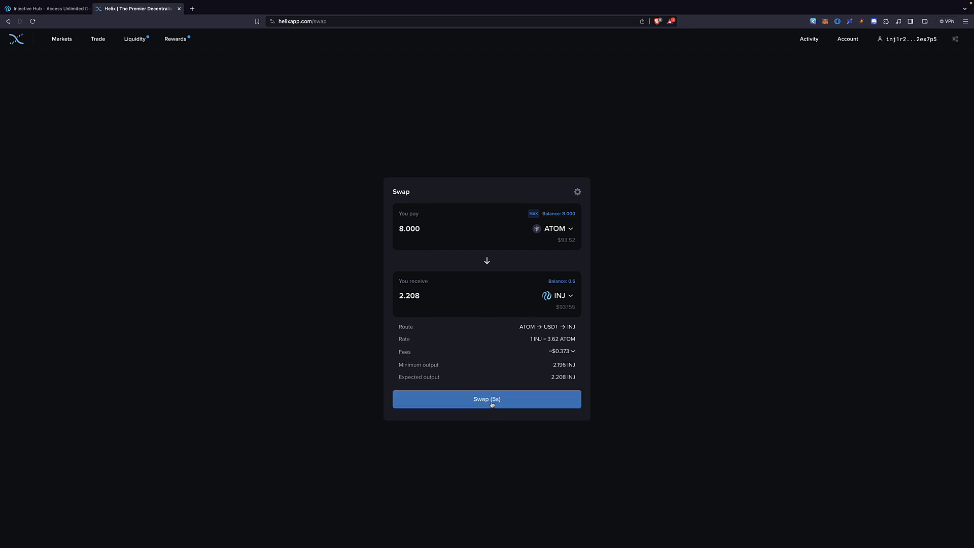
Step: Execute the 8.000 ATOM to 2.208 INJ swap, approve it in Keplr, and dismiss the success message
{"action": "left_click", "coordinate": [492, 404]}
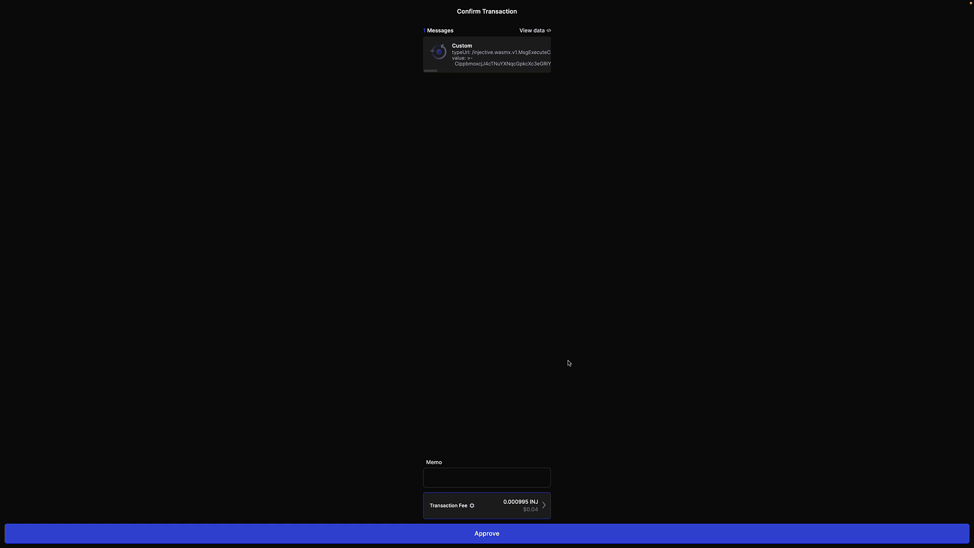
{"action": "left_click", "coordinate": [519, 534]}
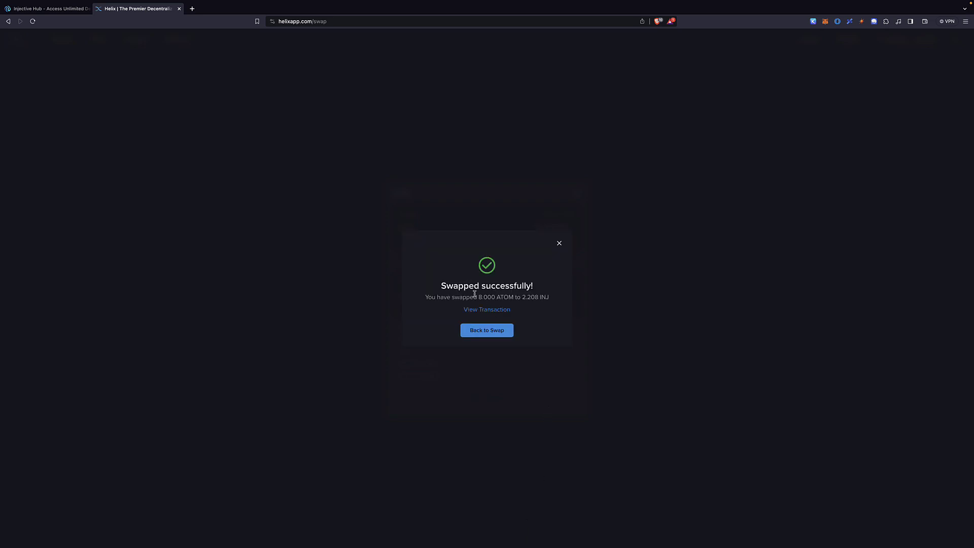
{"action": "left_click", "coordinate": [489, 331]}
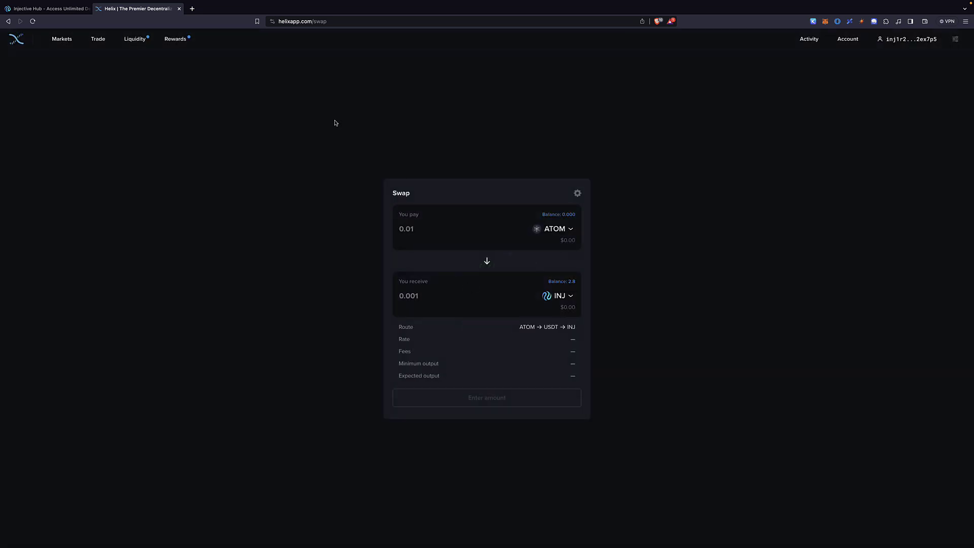
Step: Check the Account Overview listing 2.8594 INJ, then switch to the Injective Hub tab
{"action": "left_click", "coordinate": [846, 39]}
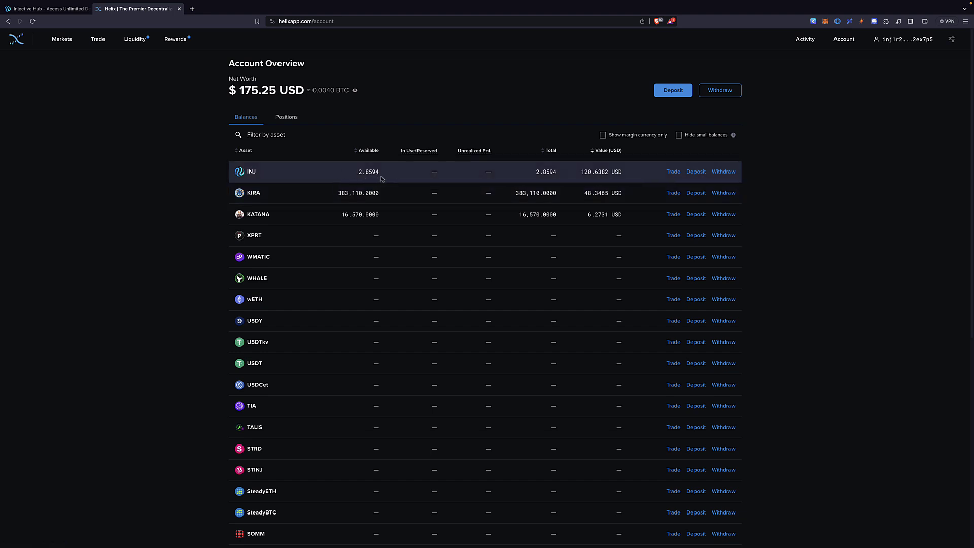
{"action": "left_click", "coordinate": [51, 10]}
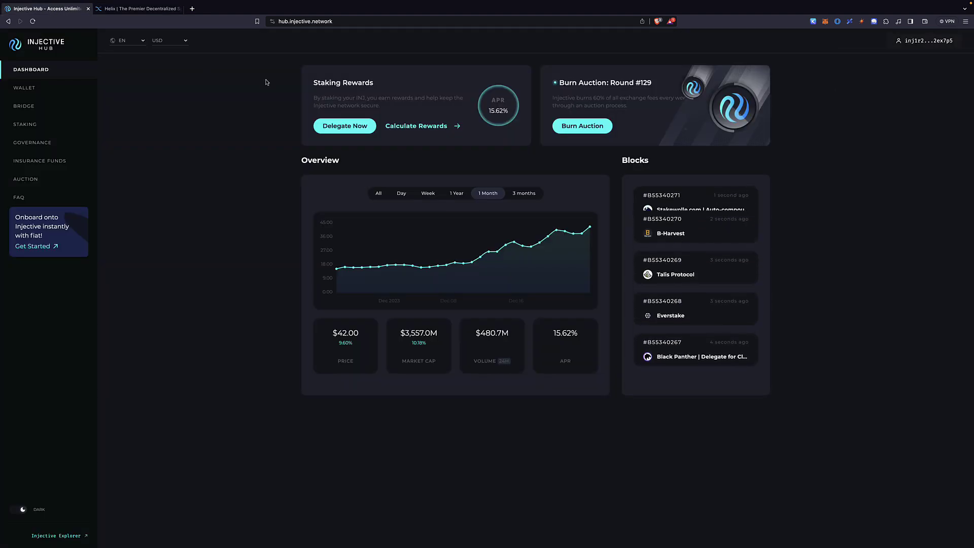
Step: View Injective Hub's wallet page showing 2.86 INJ, then switch back to Helix
{"action": "left_click", "coordinate": [866, 36]}
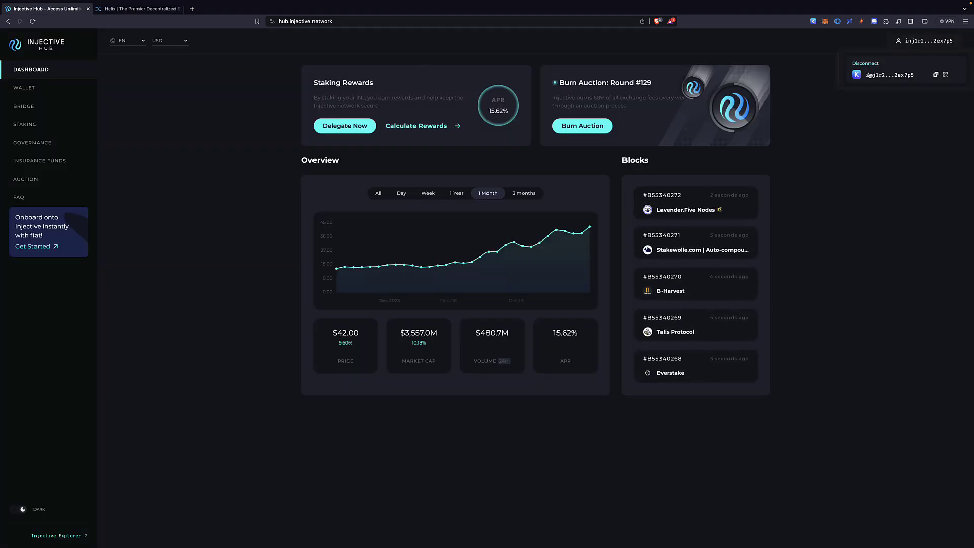
{"action": "left_click", "coordinate": [27, 90]}
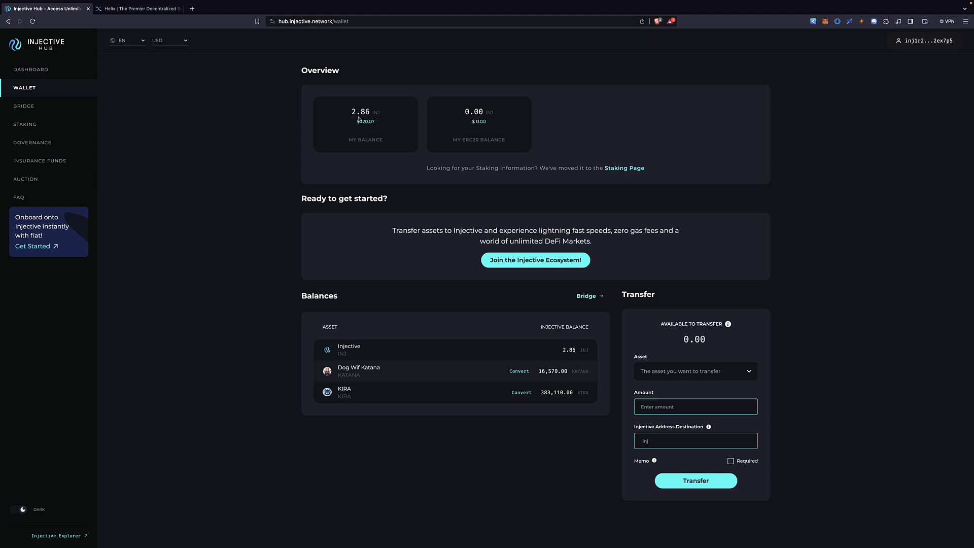
{"action": "key", "text": "ctrl+Tab"}
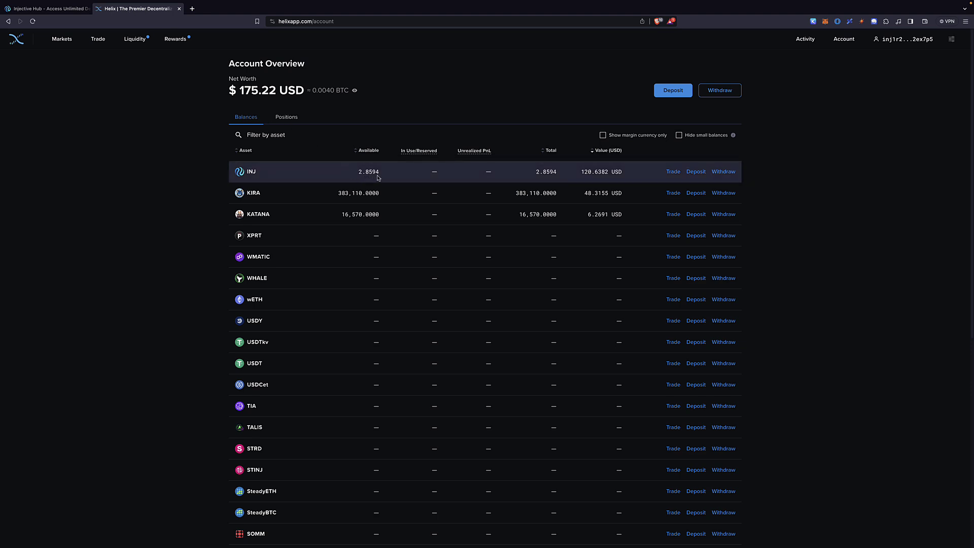
Step: Switch to the Injective Hub wallet tab, then move over to Snagit
{"action": "left_click", "coordinate": [55, 11]}
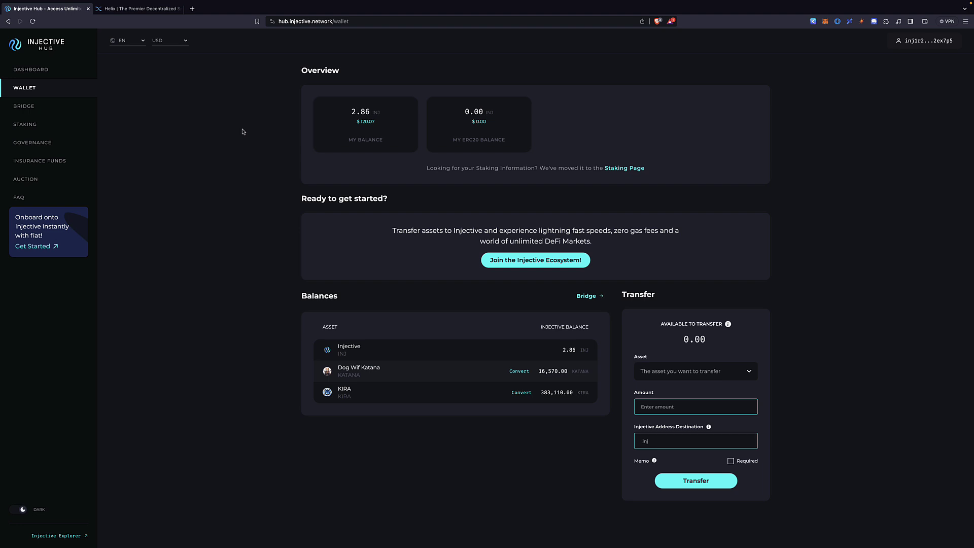
{"action": "key", "text": "super+Tab"}
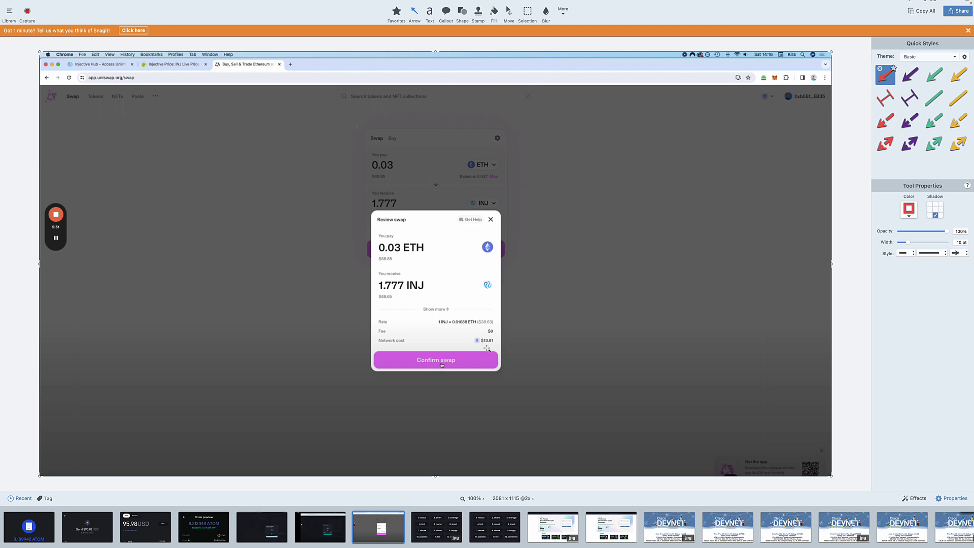
Step: Open the sixth tray capture, the Injective bridge Confirm Transaction for 1.76 INJ
{"action": "left_click", "coordinate": [320, 527]}
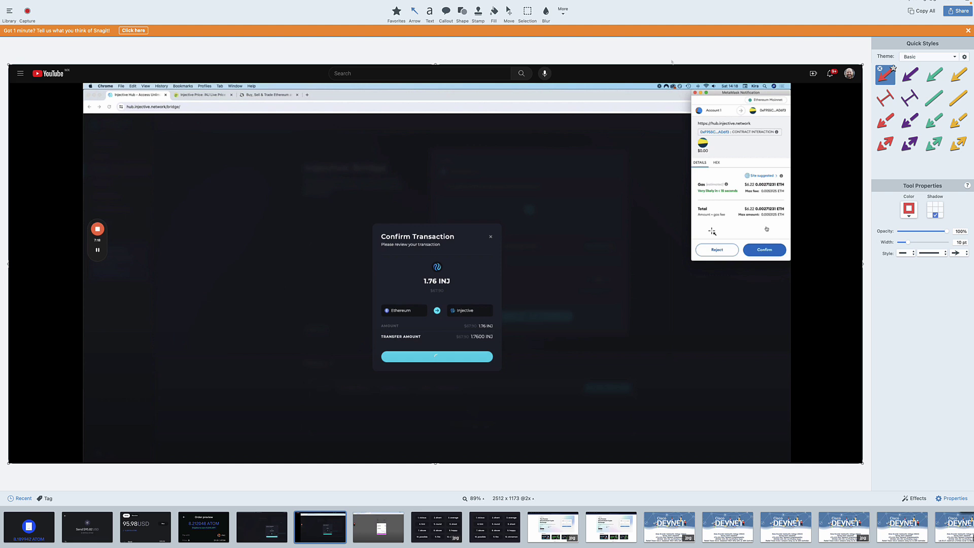
Step: Browse the Order preview and Send captures, ending on the 8.189942 ATOM sent capture, then switch to the browser
{"action": "mouse_move", "coordinate": [242, 514]}
{"action": "left_click", "coordinate": [212, 524]}
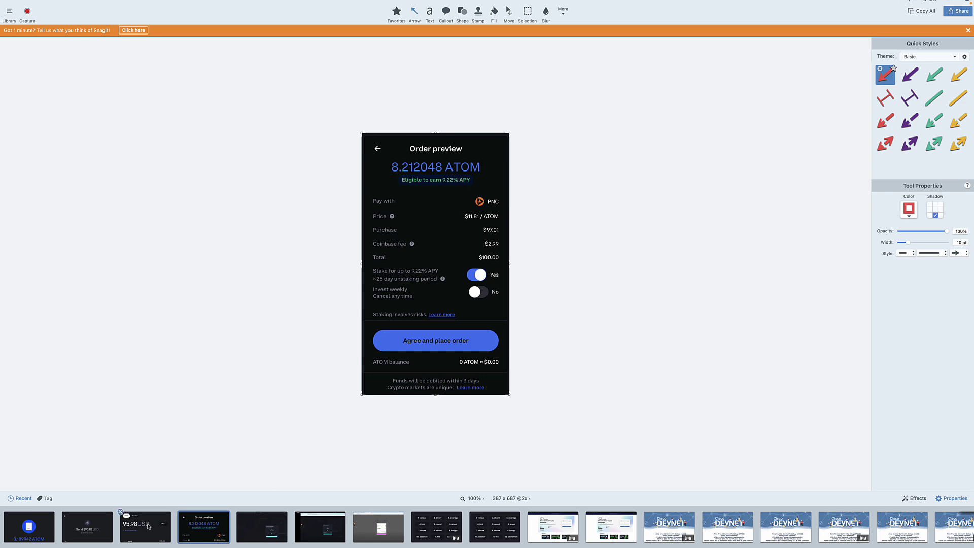
{"action": "left_click", "coordinate": [122, 512]}
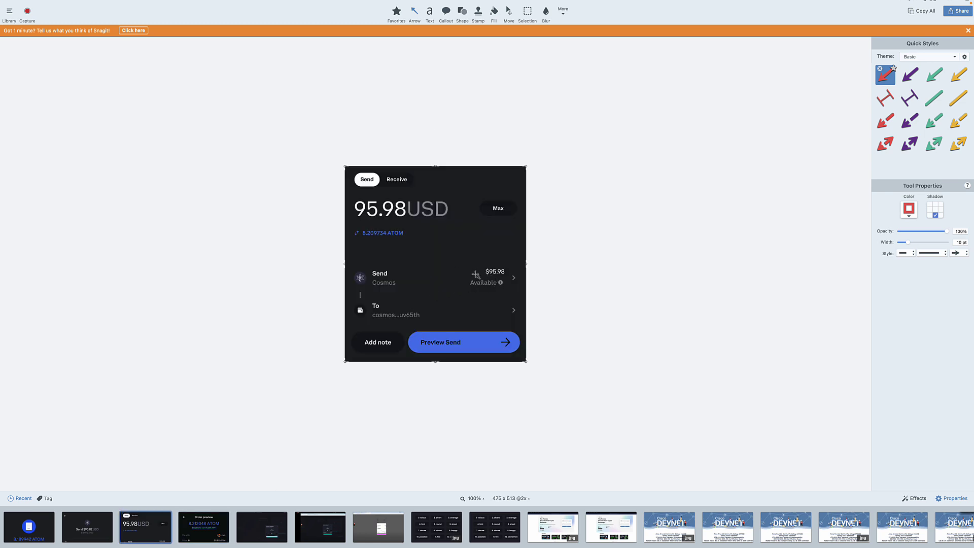
{"action": "left_click", "coordinate": [85, 536]}
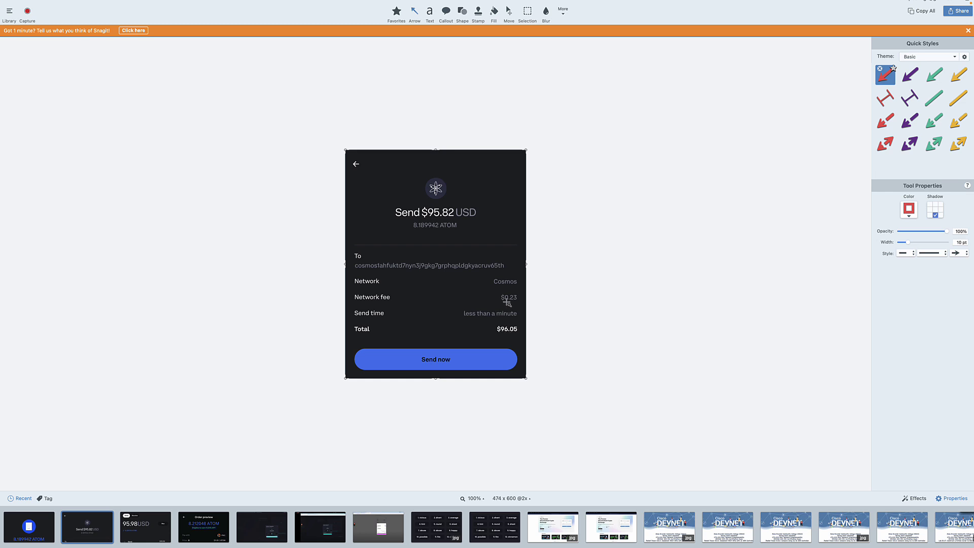
{"action": "left_click", "coordinate": [38, 531]}
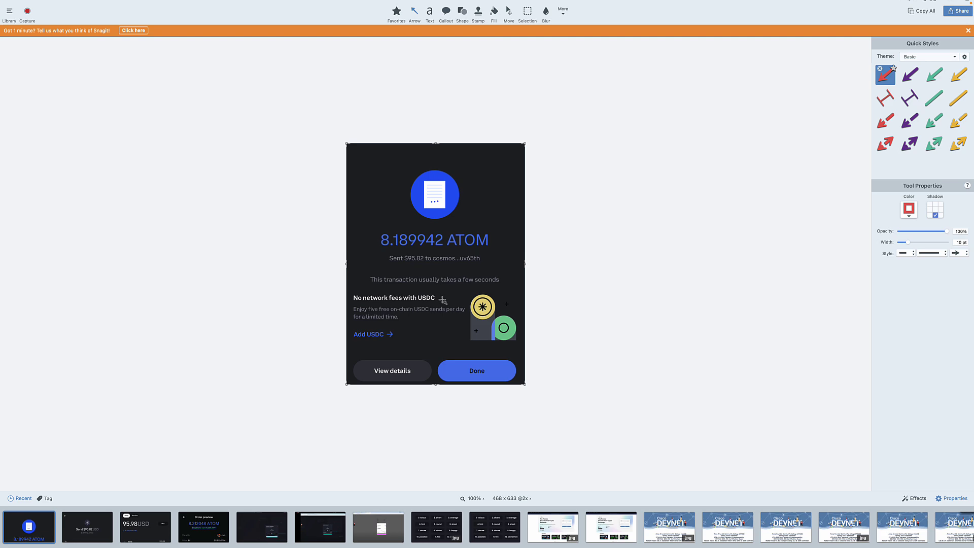
{"action": "key", "text": "super+Tab"}
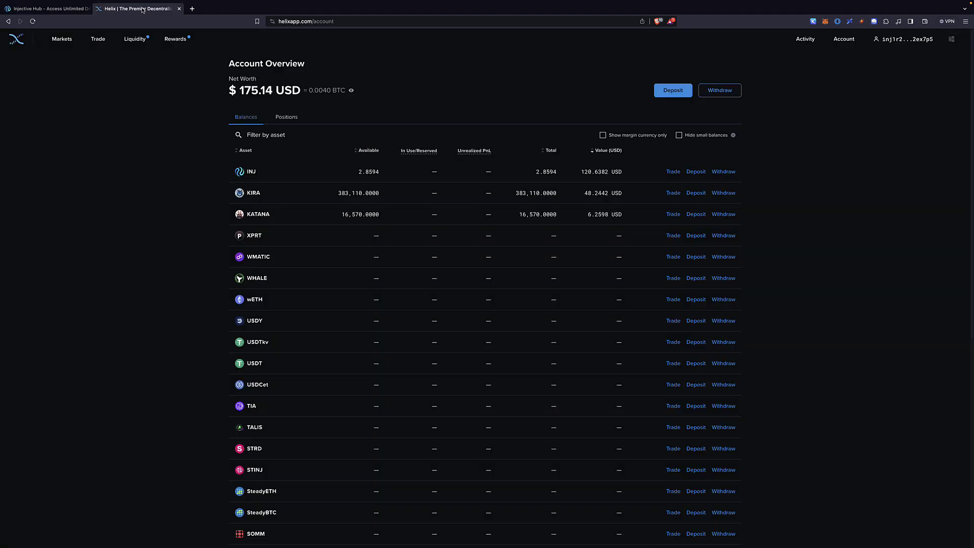
Step: Return to the Injective Hub wallet tab showing 2.86 INJ worth $120.07
{"action": "left_click", "coordinate": [48, 8]}
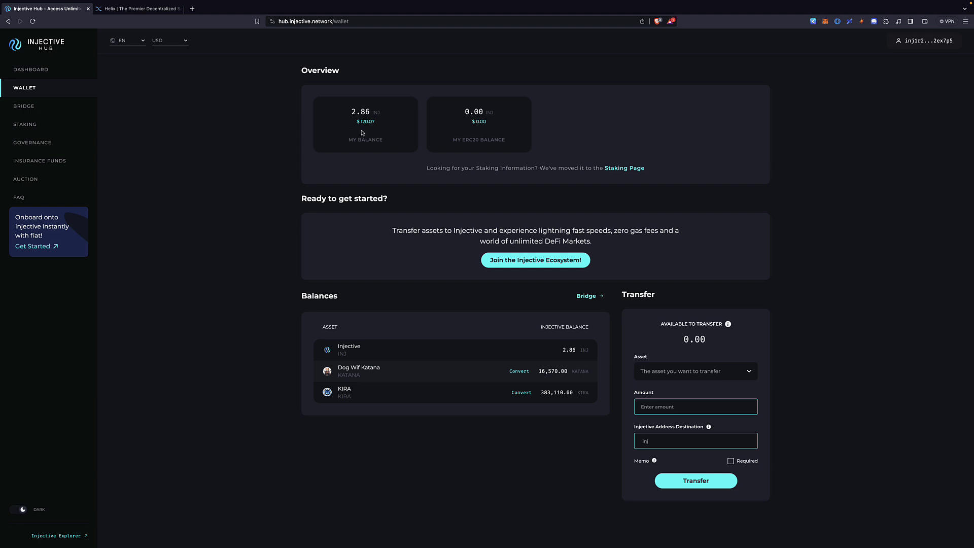
Step: On the dashboard, compare staking rewards for larger stakes, then 5 INJ, in the rewards calculator
{"action": "left_click", "coordinate": [35, 71]}
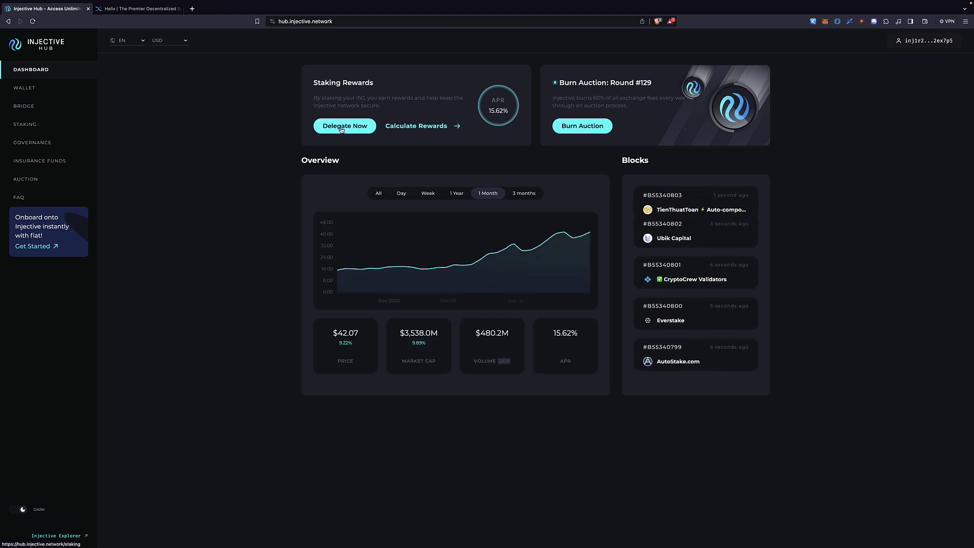
{"action": "left_click", "coordinate": [442, 127]}
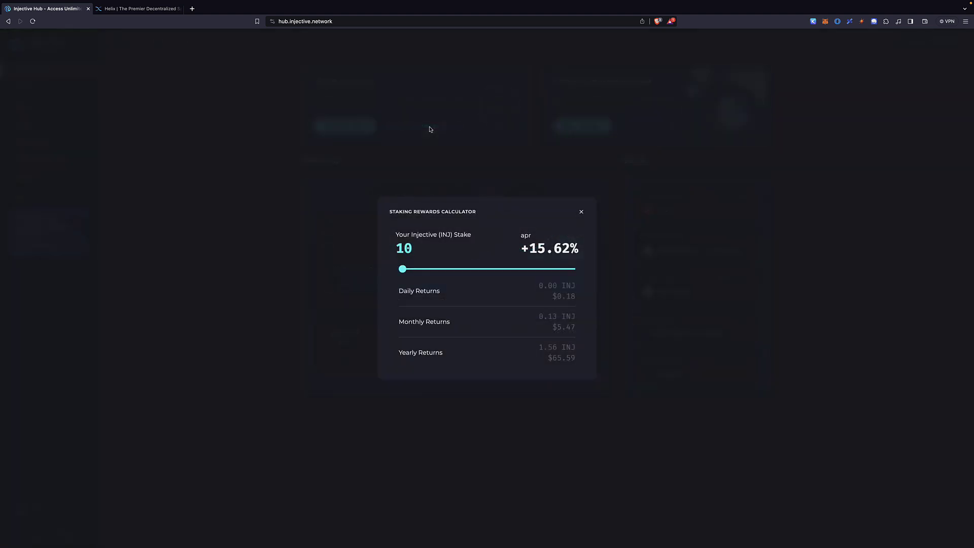
{"action": "left_click_drag", "start_coordinate": [401, 270], "coordinate": [458, 271]}
{"action": "left_click_drag", "start_coordinate": [458, 272], "coordinate": [394, 273]}
{"action": "left_click", "coordinate": [581, 212]}
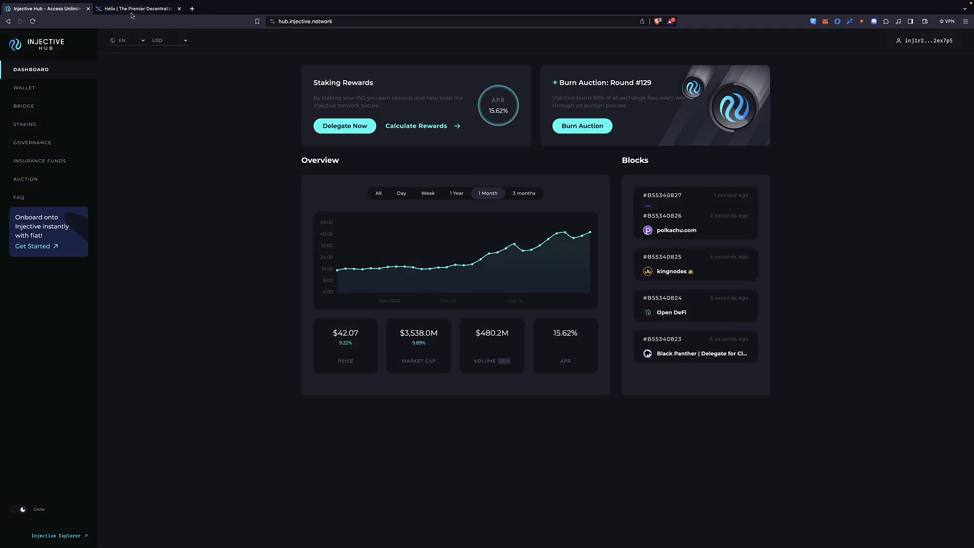
{"action": "key", "text": "ctrl+Tab"}
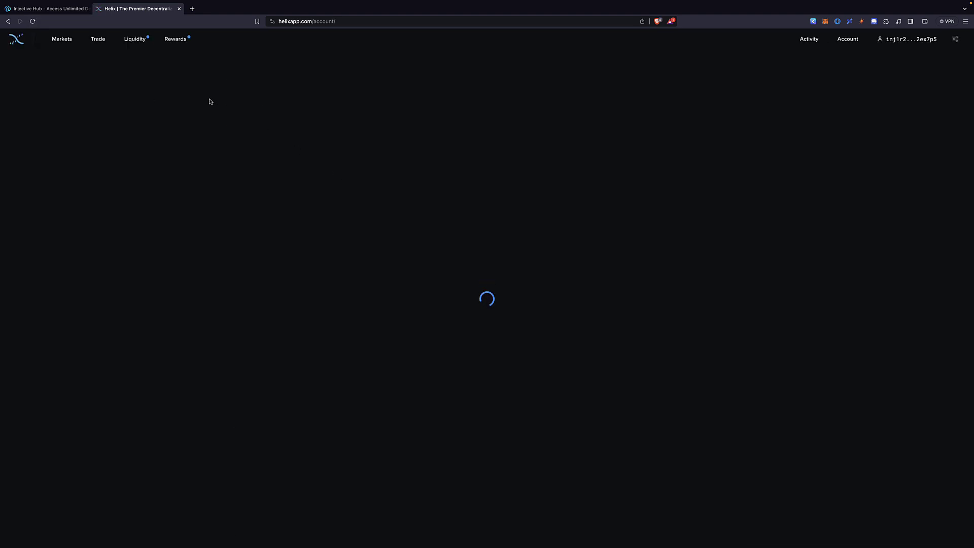
{"action": "left_click", "coordinate": [46, 9]}
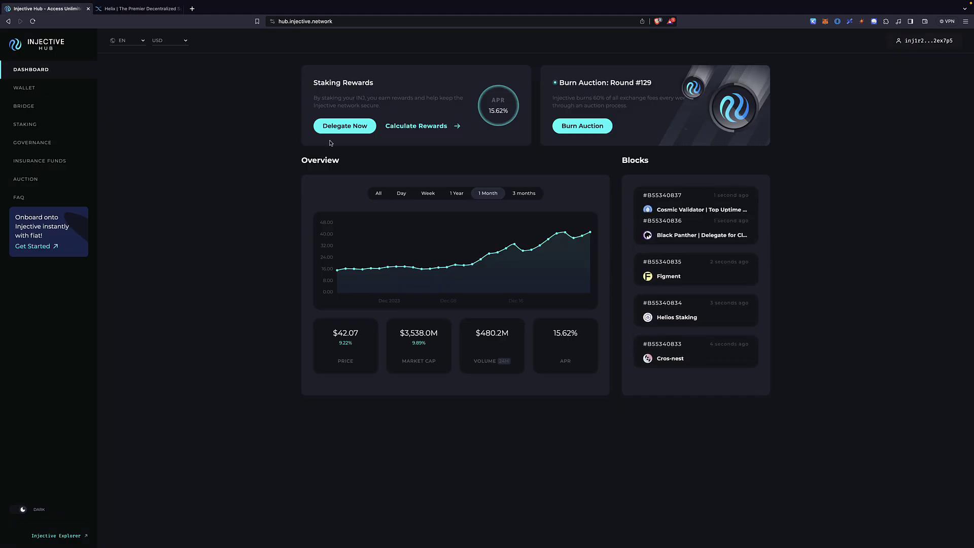
Step: Sort the staking validators by staked amount, largest first, and start delegating to Citadel.one
{"action": "left_click", "coordinate": [352, 127]}
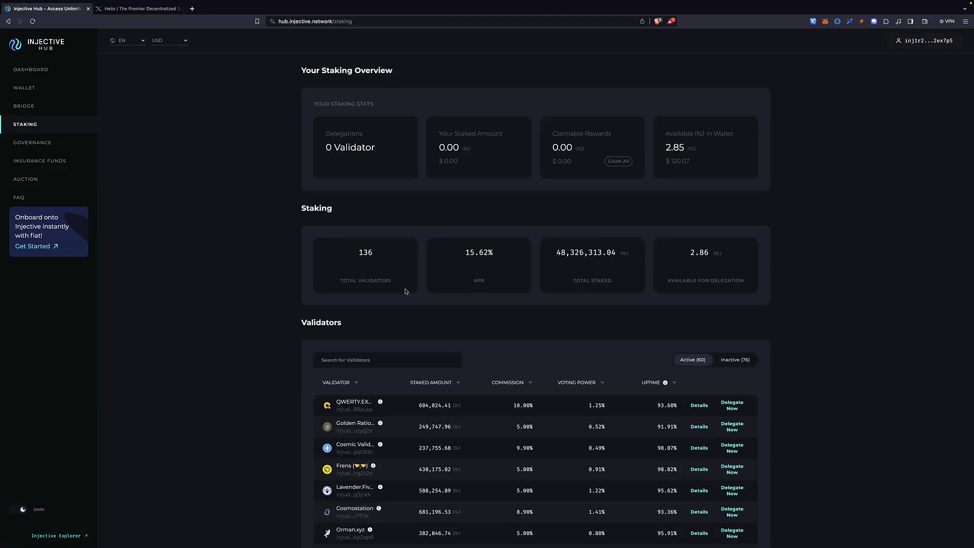
{"action": "scroll", "coordinate": [399, 293], "scroll_direction": "down", "scroll_amount": 1}
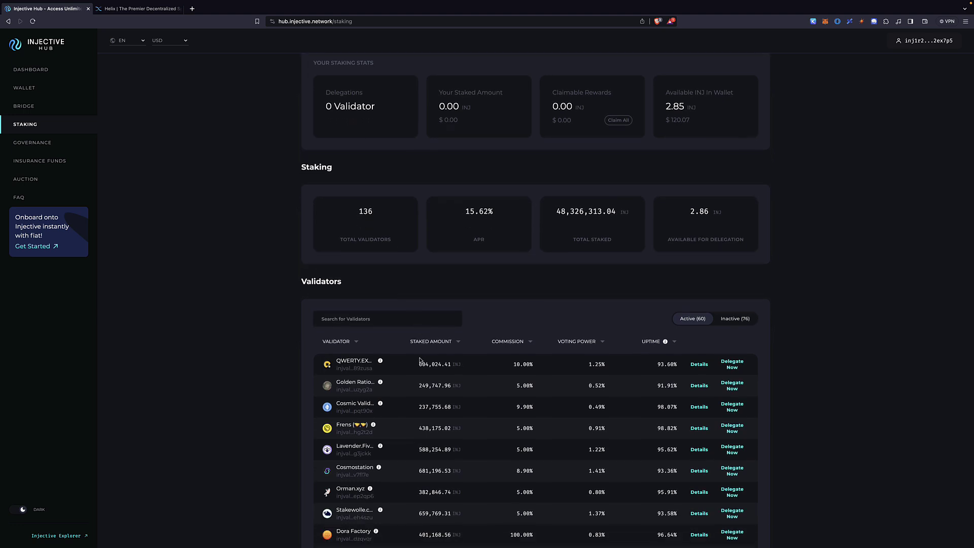
{"action": "scroll", "coordinate": [420, 360], "scroll_direction": "up", "scroll_amount": 1}
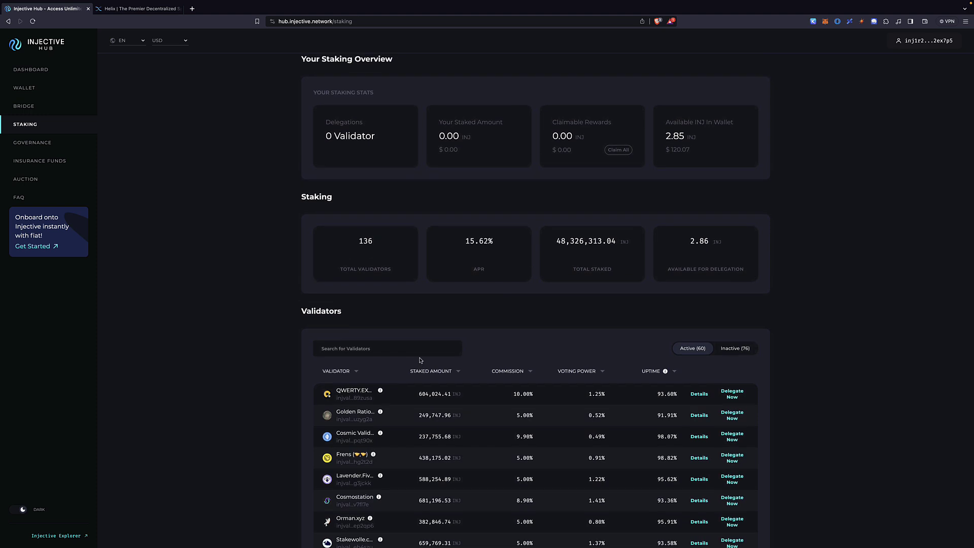
{"action": "scroll", "coordinate": [420, 360], "scroll_direction": "down", "scroll_amount": 2}
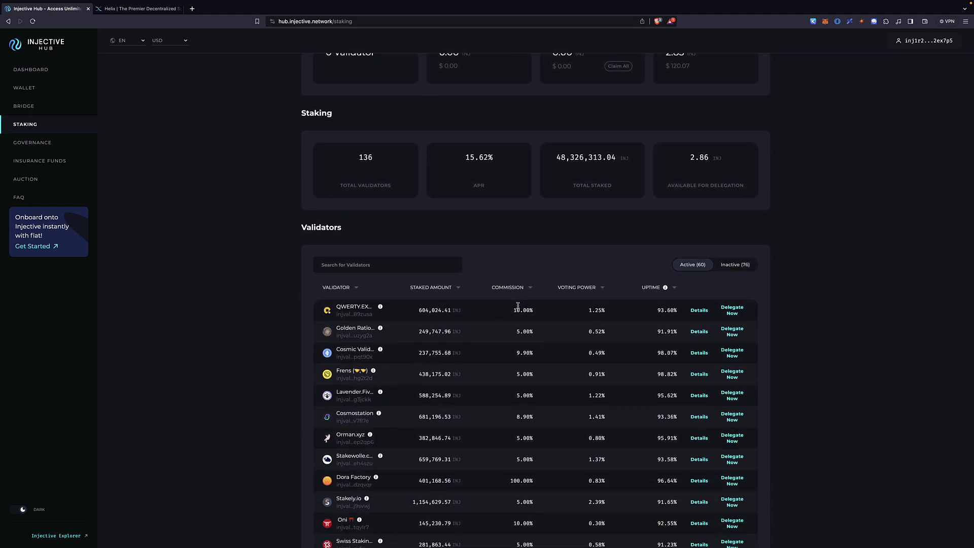
{"action": "scroll", "coordinate": [506, 319], "scroll_direction": "down", "scroll_amount": 2}
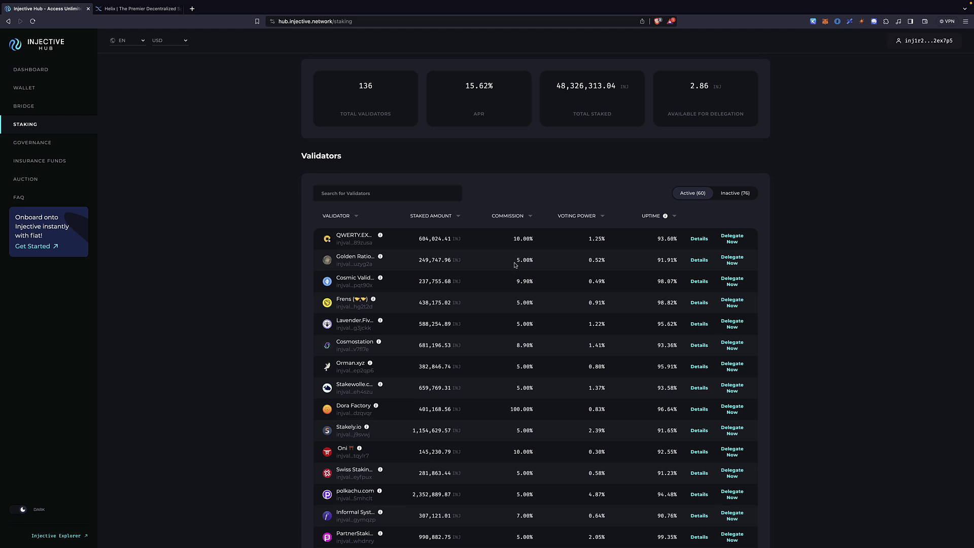
{"action": "left_click", "coordinate": [455, 218]}
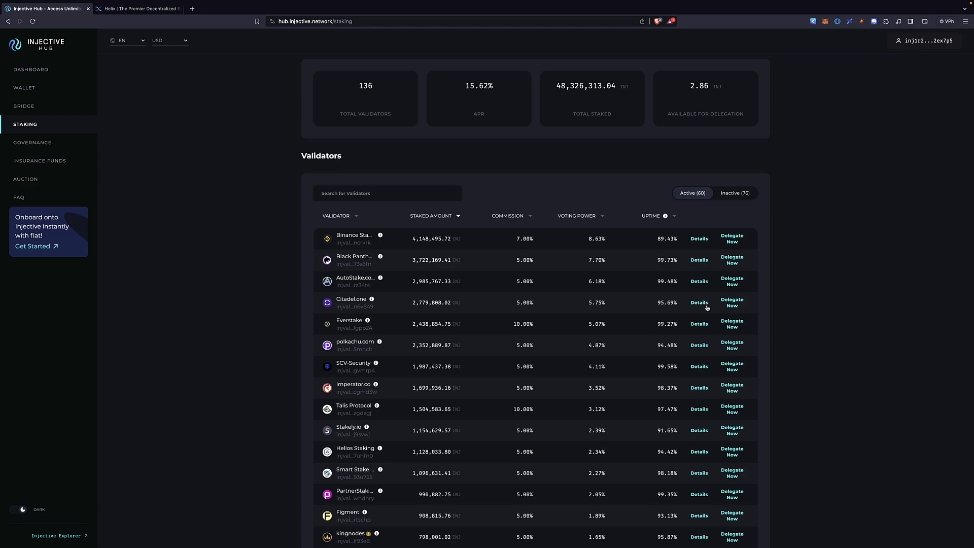
{"action": "left_click", "coordinate": [735, 302]}
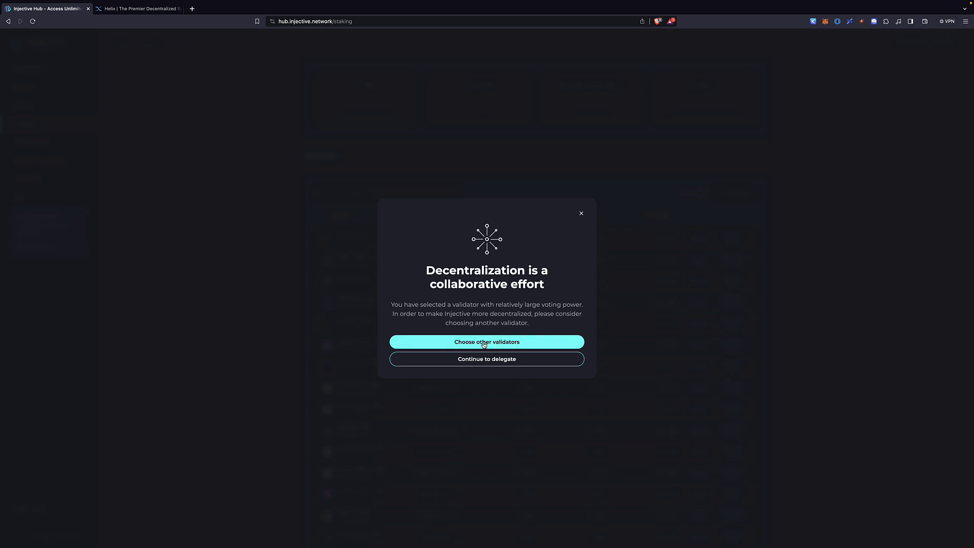
Step: Dismiss the voting-power warning, delegate the maximum 2.85 INJ, and approve it in the wallet
{"action": "left_click", "coordinate": [500, 358]}
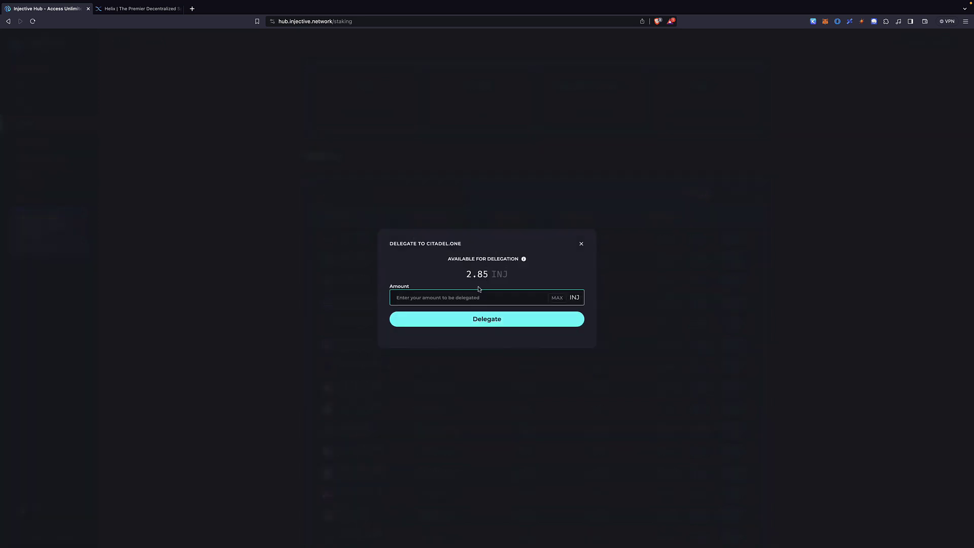
{"action": "left_click", "coordinate": [557, 298]}
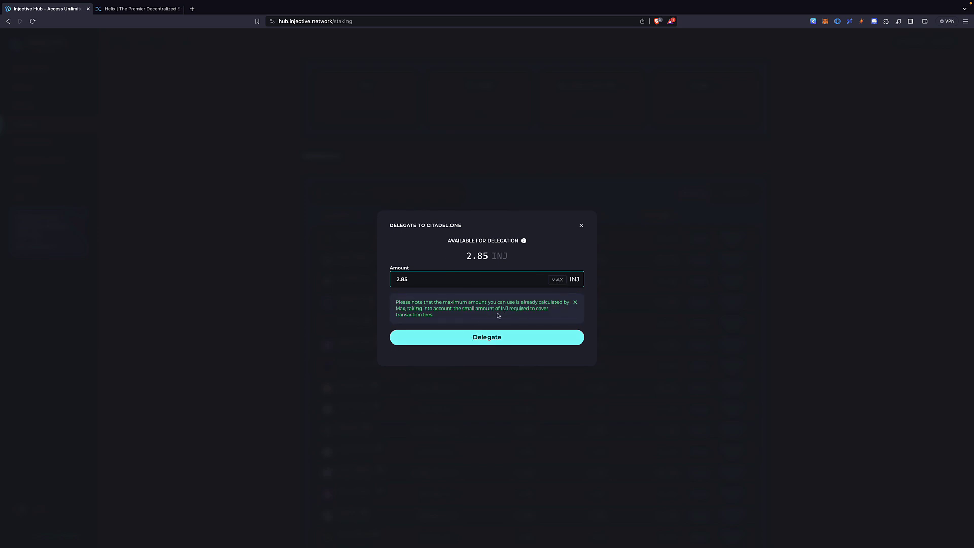
{"action": "left_click", "coordinate": [491, 341]}
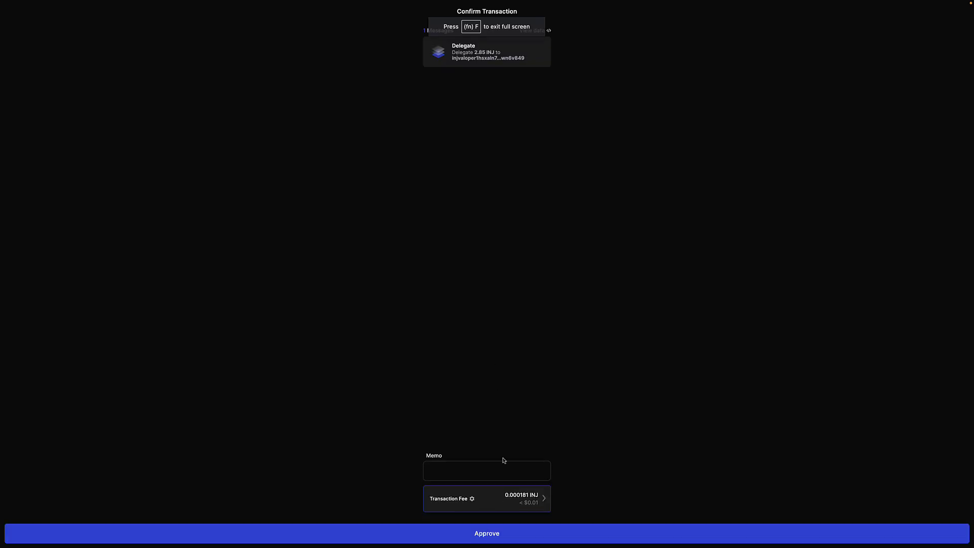
{"action": "left_click", "coordinate": [519, 534]}
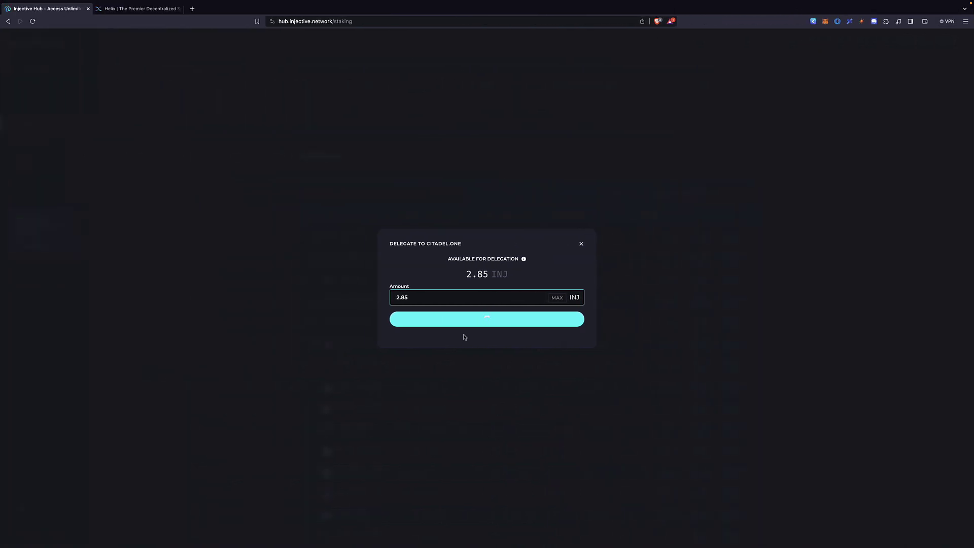